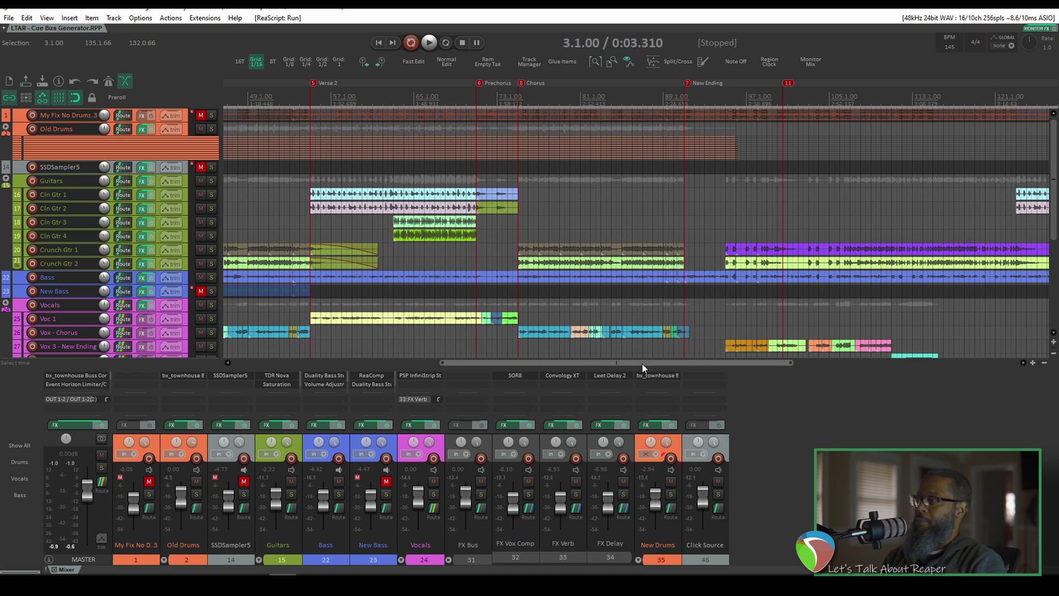
Play the song from the Chorus marker at bar 39, then stop back at the Chorus.
drag(642, 363, 595, 362)
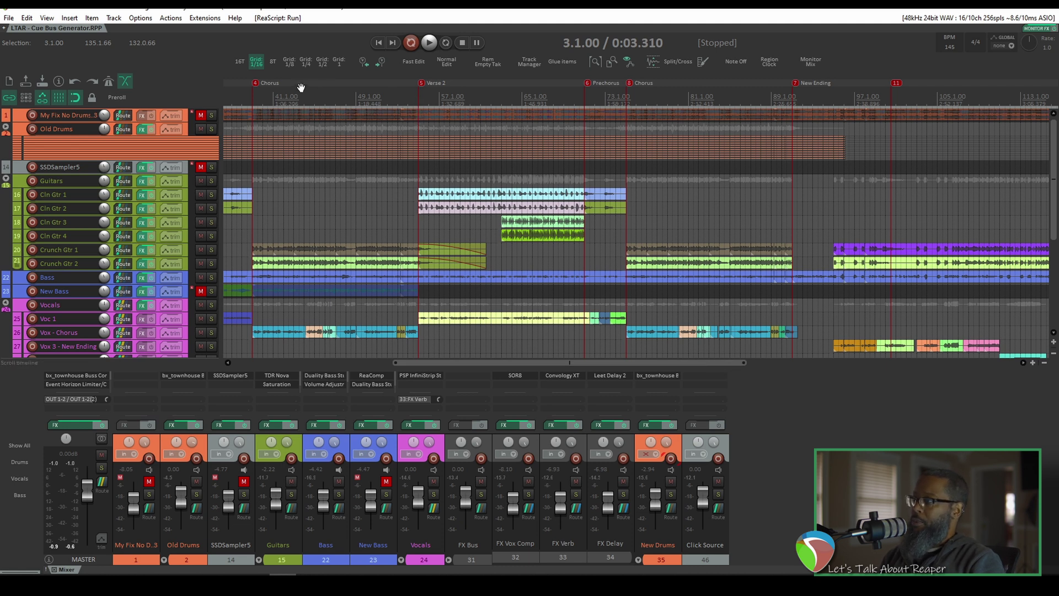
click(252, 95)
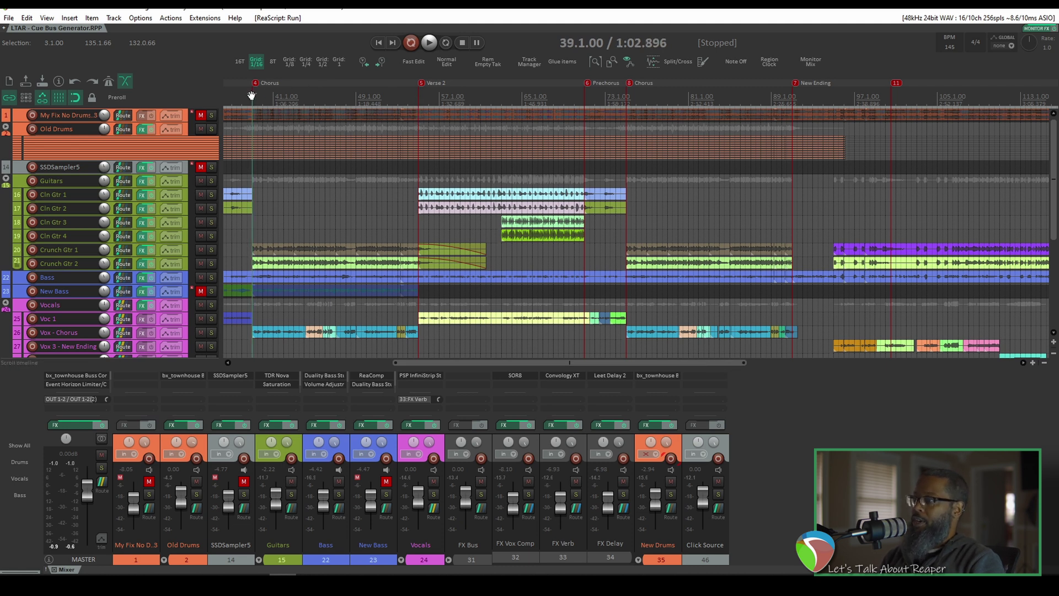
key(space)
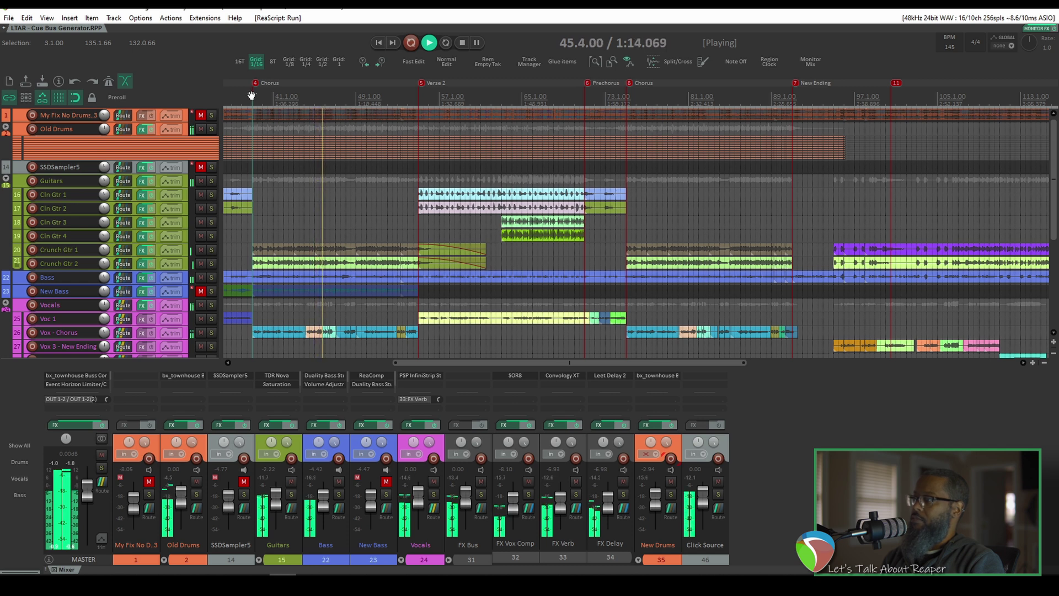
key(space)
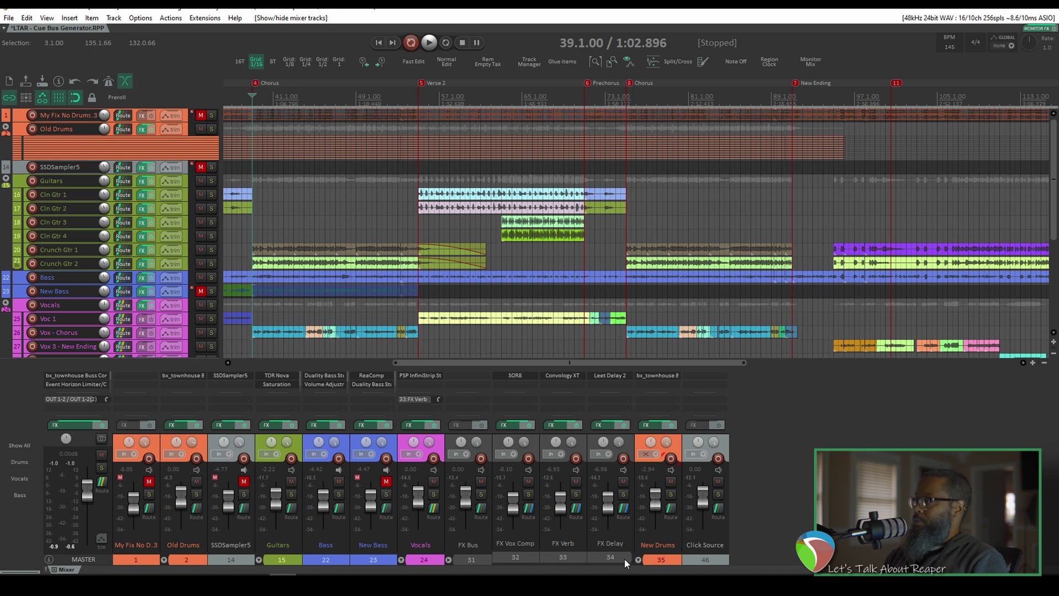
Expand the Vocals folder in the mixer and reset its fader to 0 dB.
click(402, 559)
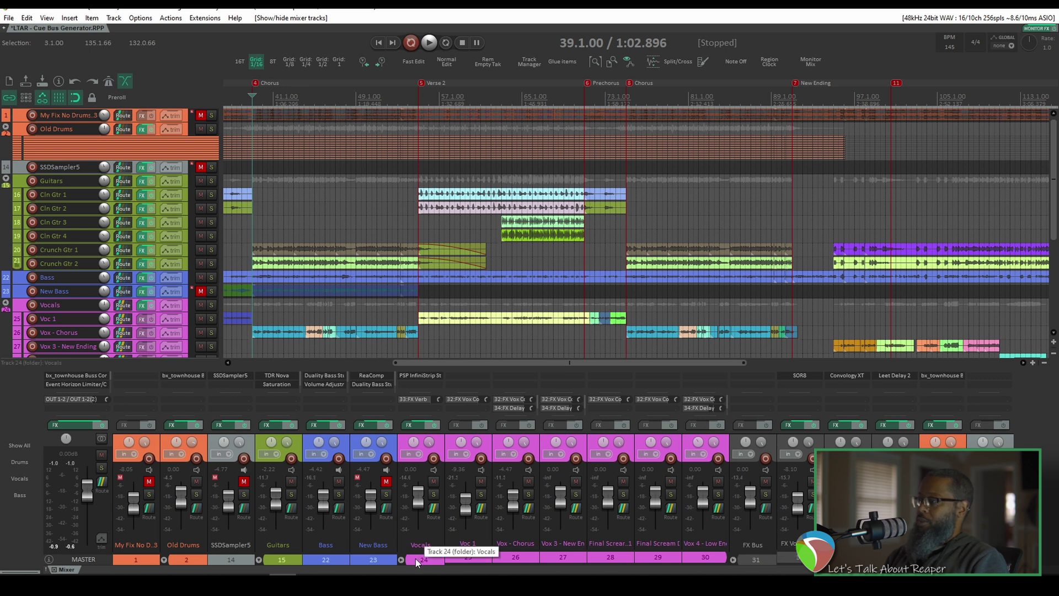
drag(419, 493, 416, 524)
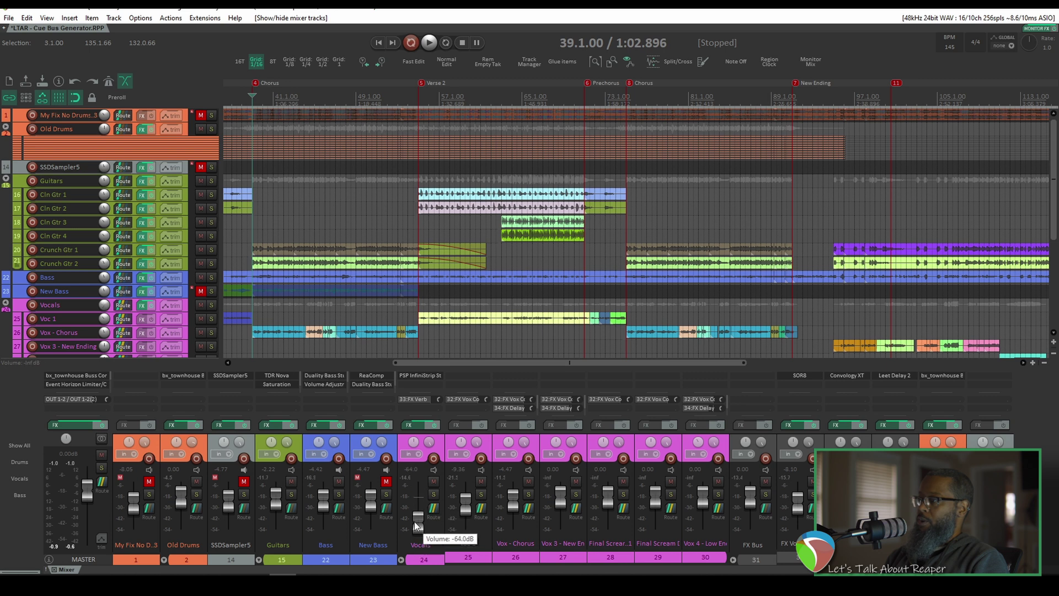
double_click(415, 521)
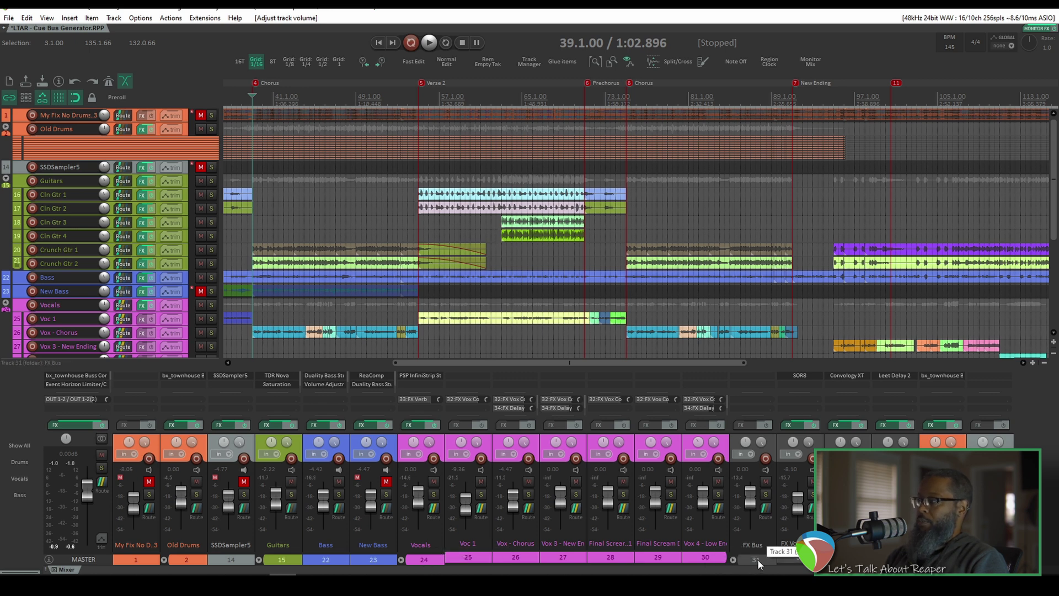
Expand and collapse the Guitars folder, then collapse the Vocals folder again.
click(259, 559)
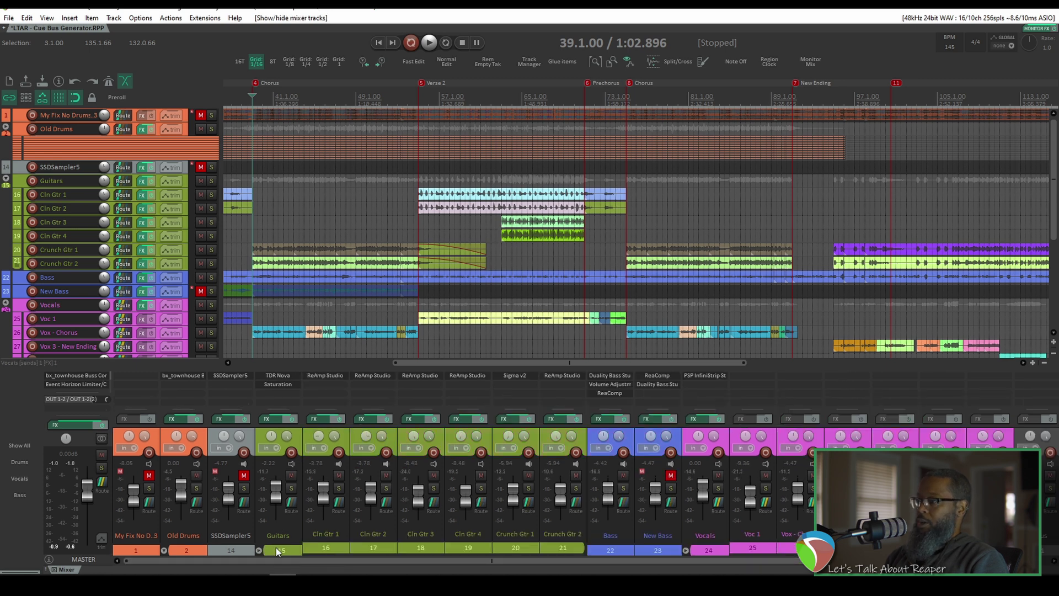
click(259, 550)
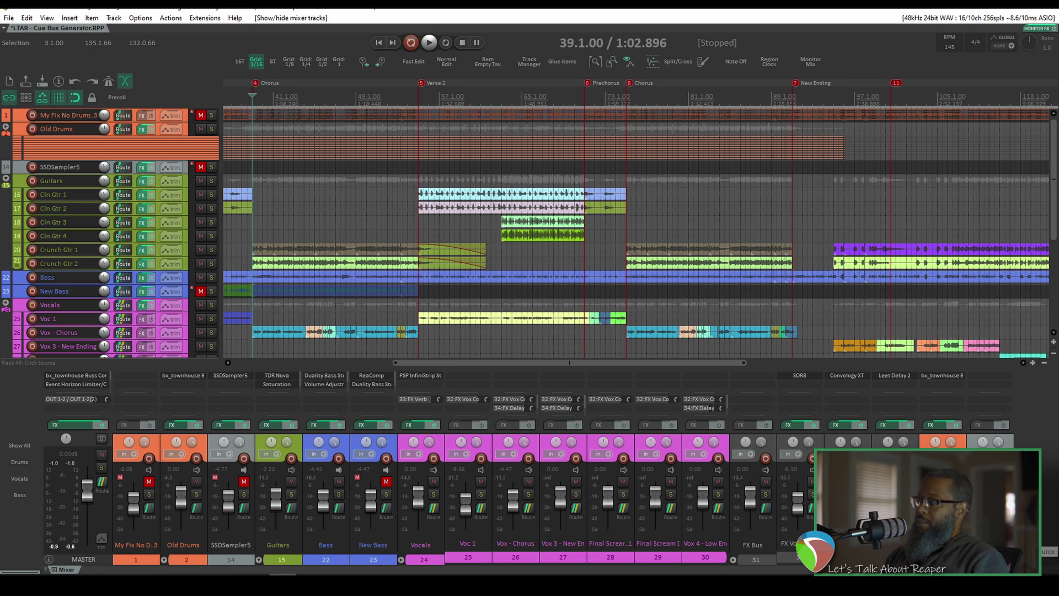
click(402, 558)
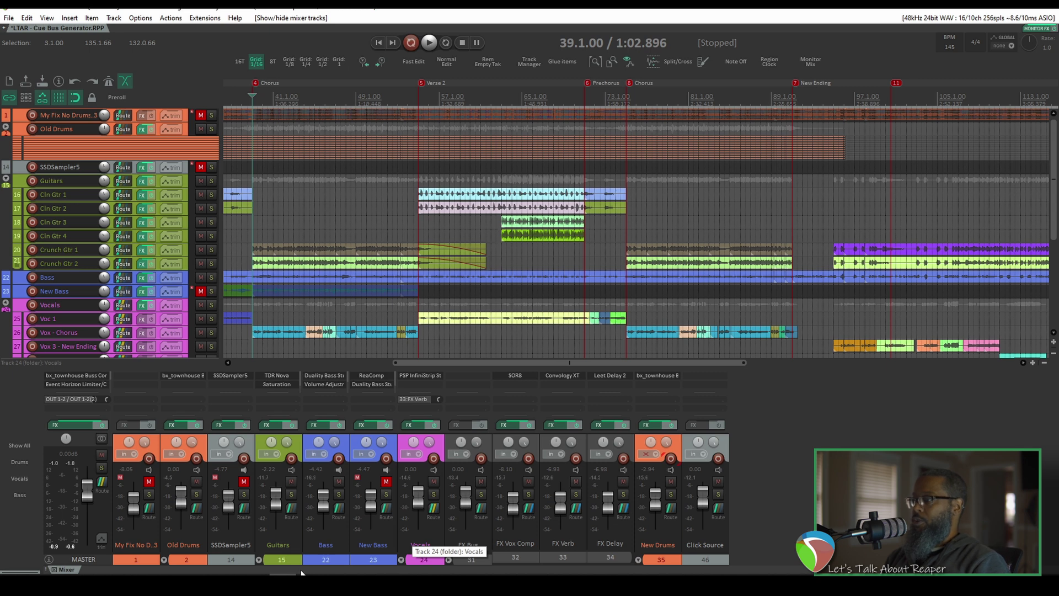
Select the Guitars, Bass, Vocals, FX Bus and Click Source tracks together in the mixer.
click(286, 562)
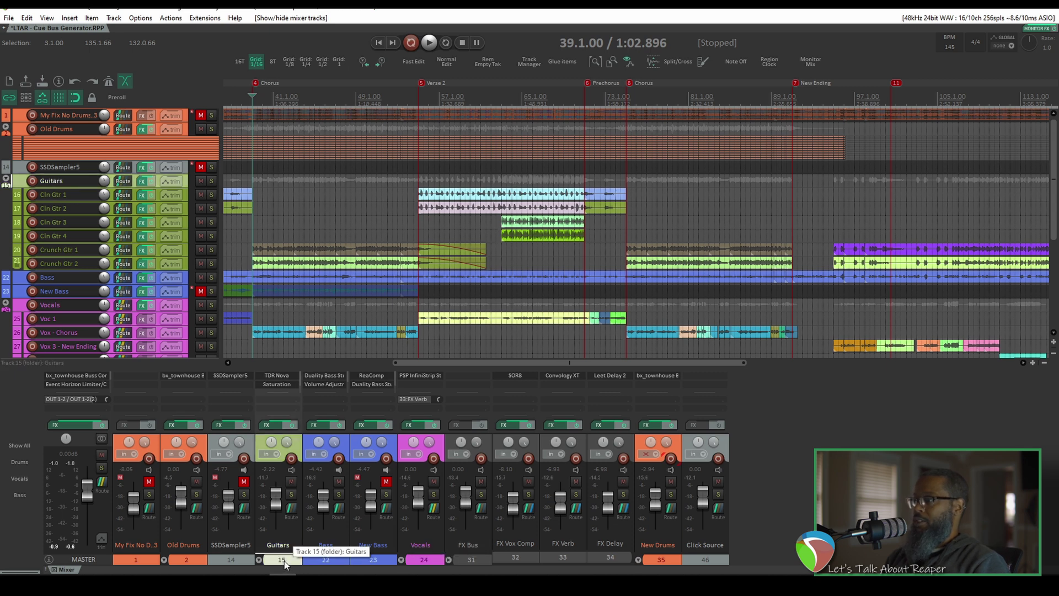
key(Escape)
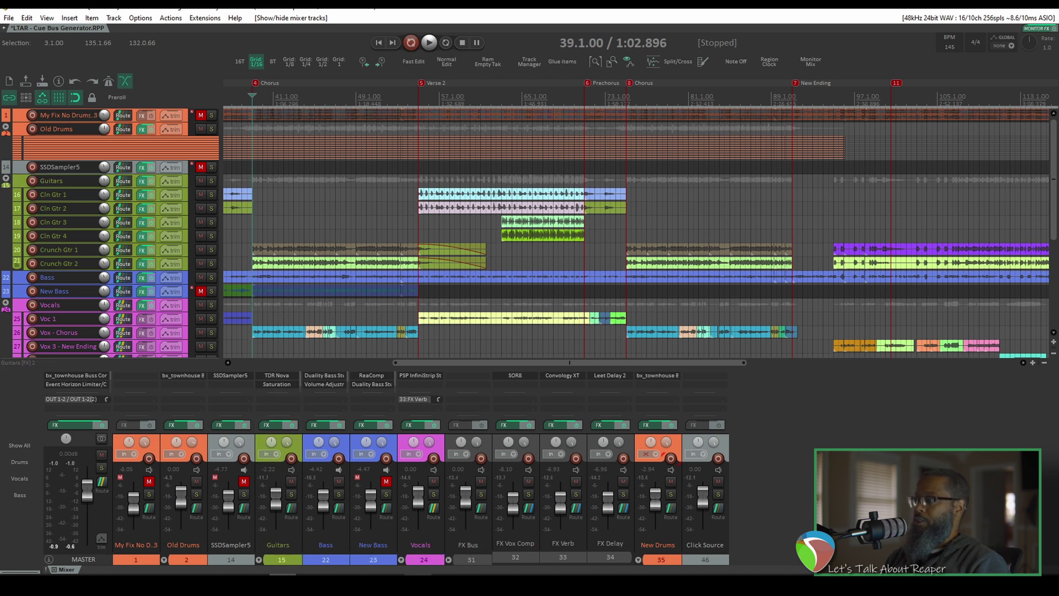
click(280, 558)
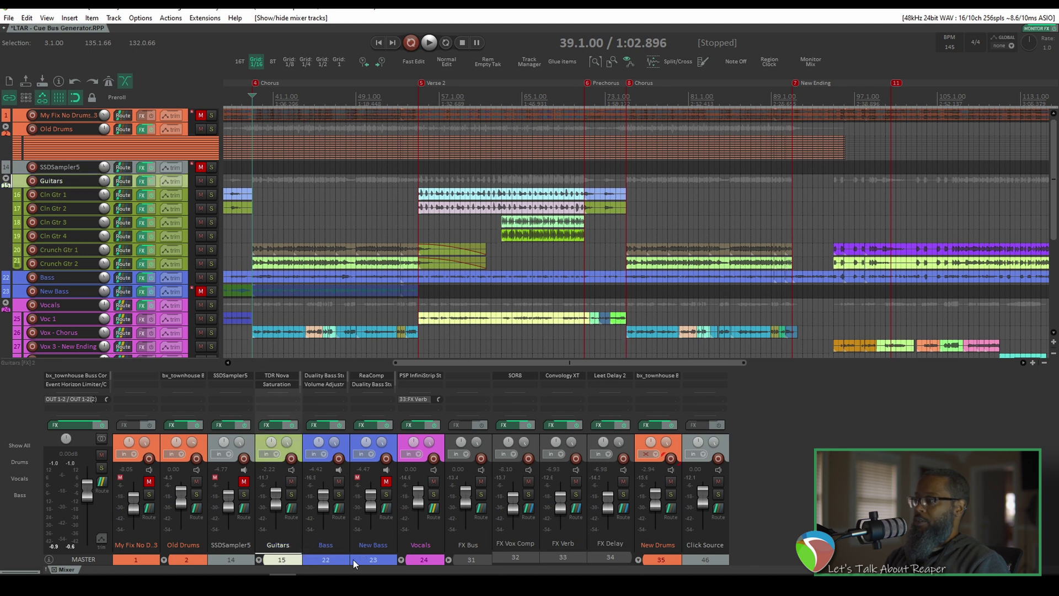
ctrl+click(329, 560)
ctrl+click(419, 561)
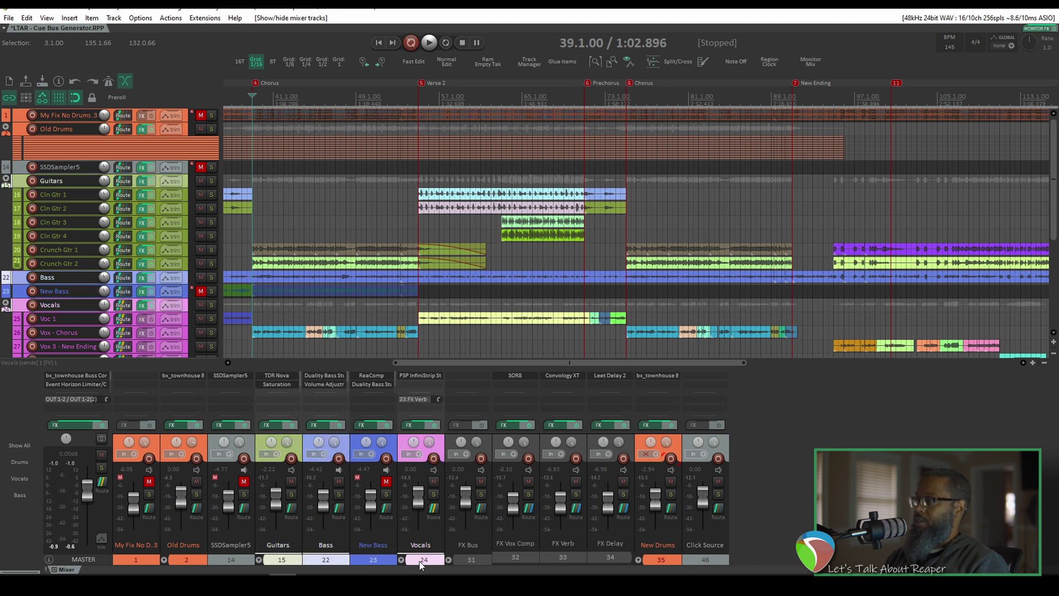
ctrl+click(471, 561)
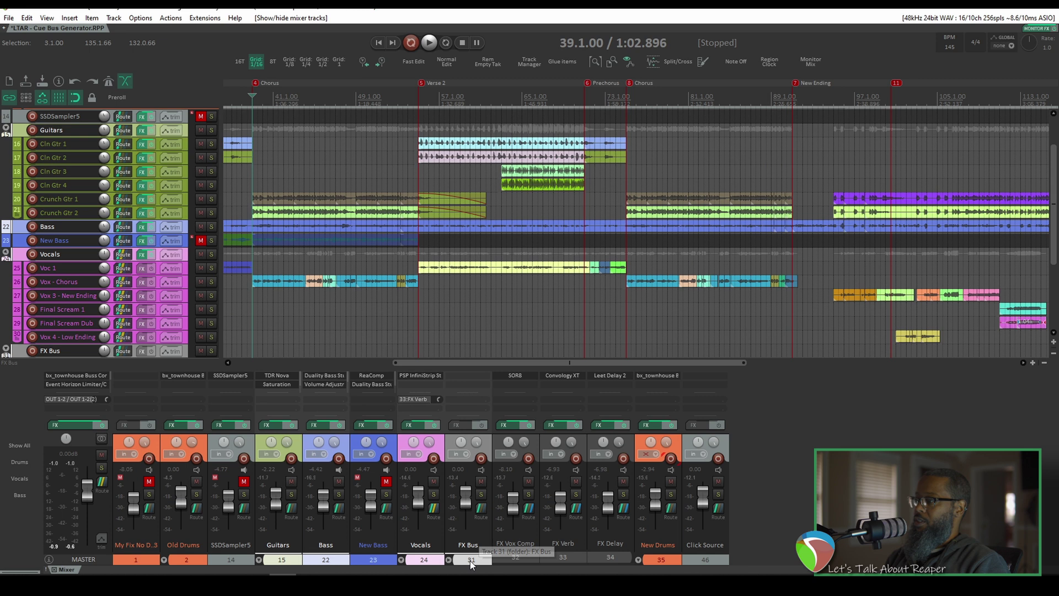
ctrl+click(710, 558)
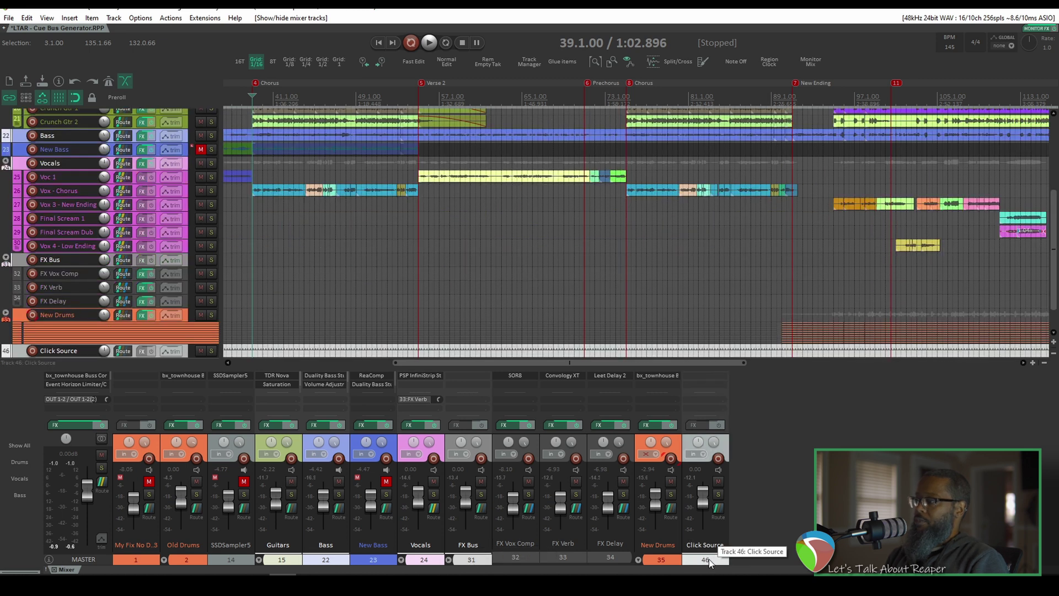
click(205, 18)
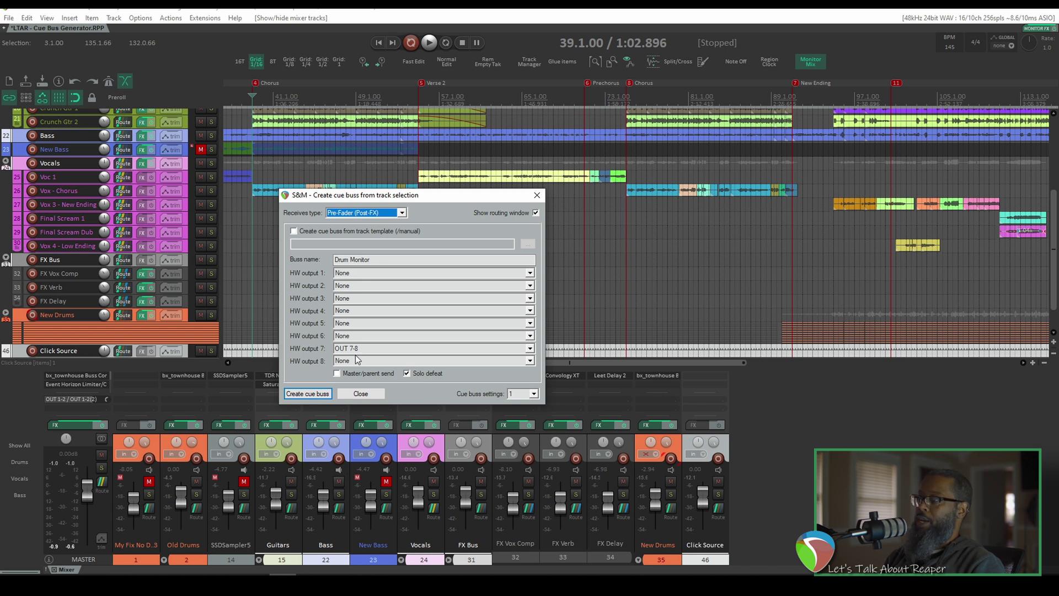
Create the Drum Monitor cue bus track with hardware output OUT 7-8.
click(307, 394)
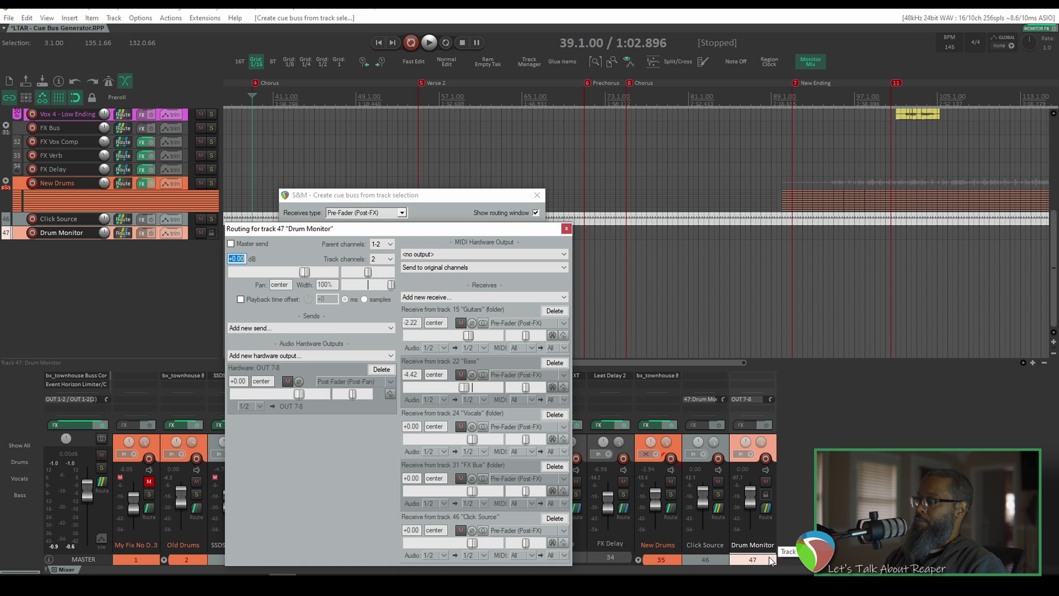
key(Escape)
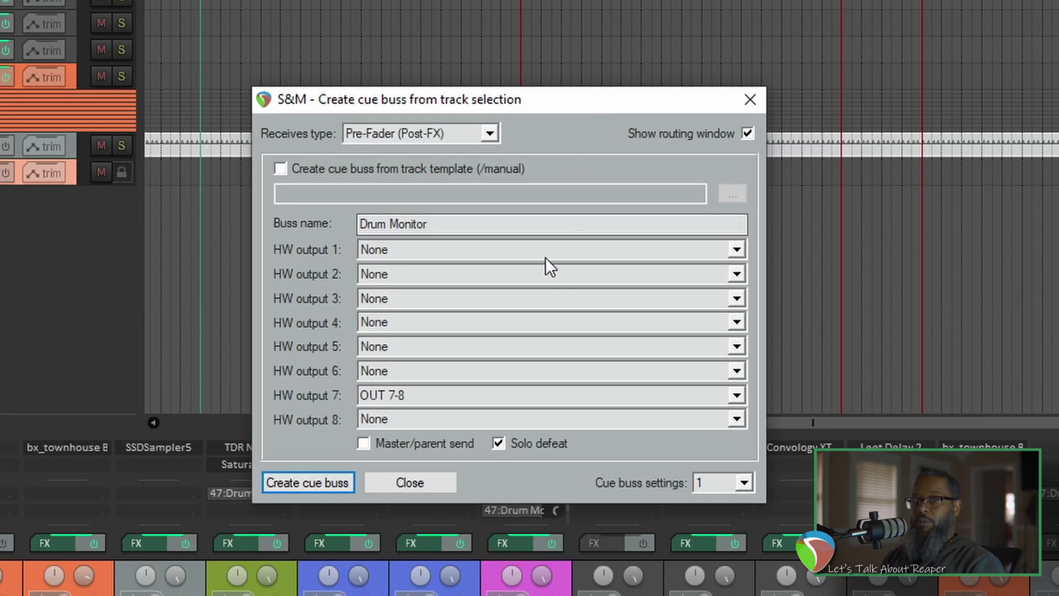
click(427, 220)
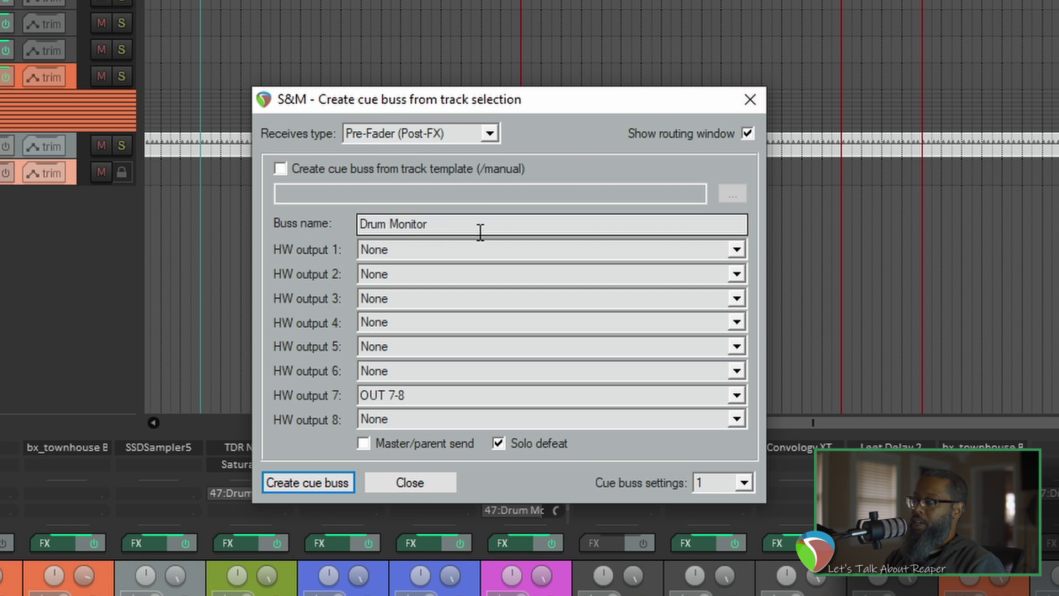
click(748, 100)
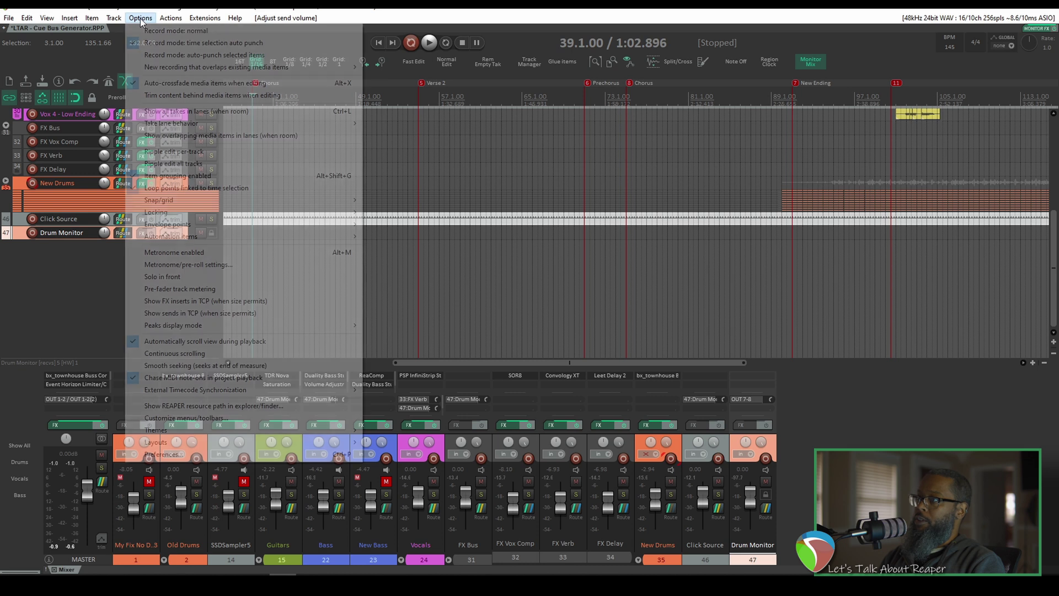
Add a web browser control surface on port 8080 using more_me.html, with rc.reaper.fm enabled.
click(260, 453)
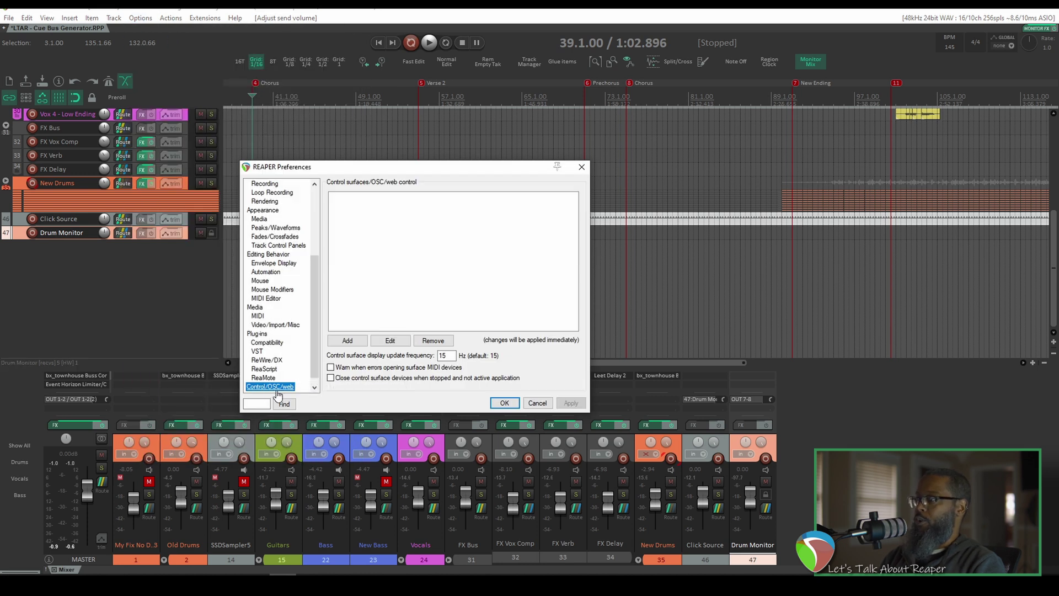
click(347, 340)
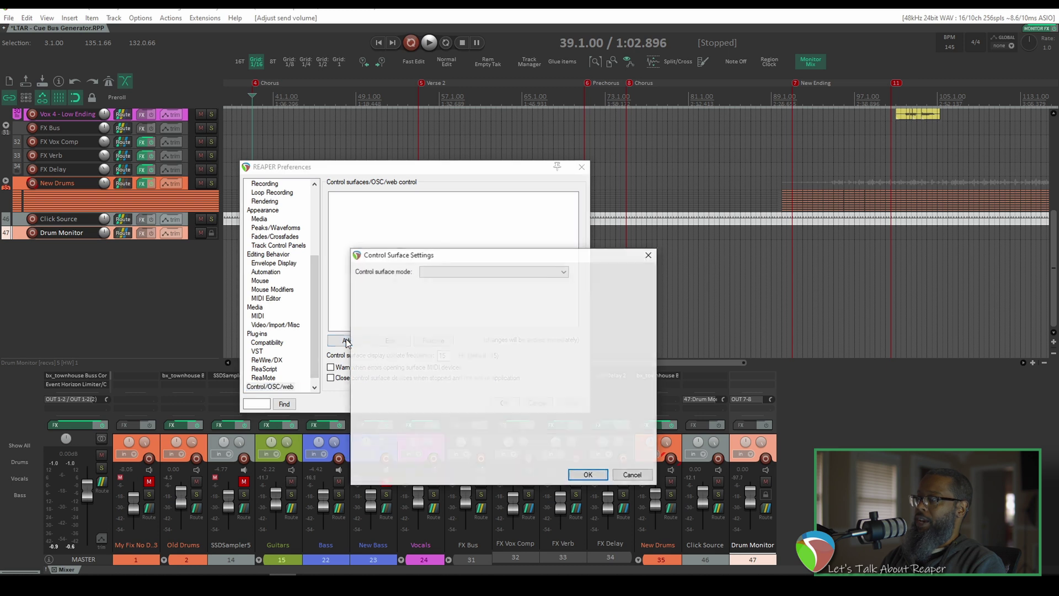
click(469, 272)
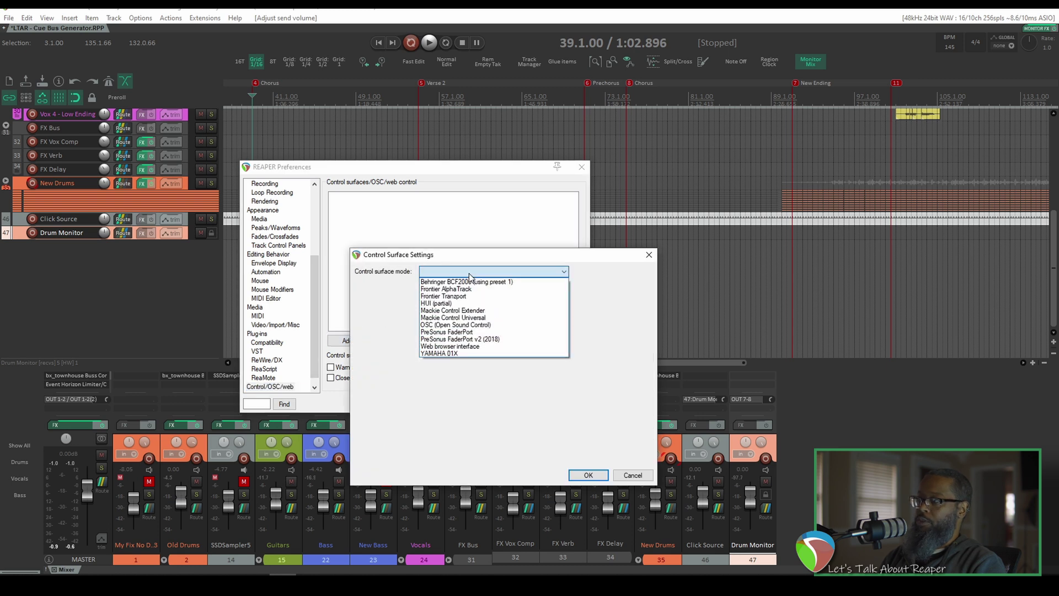
click(471, 347)
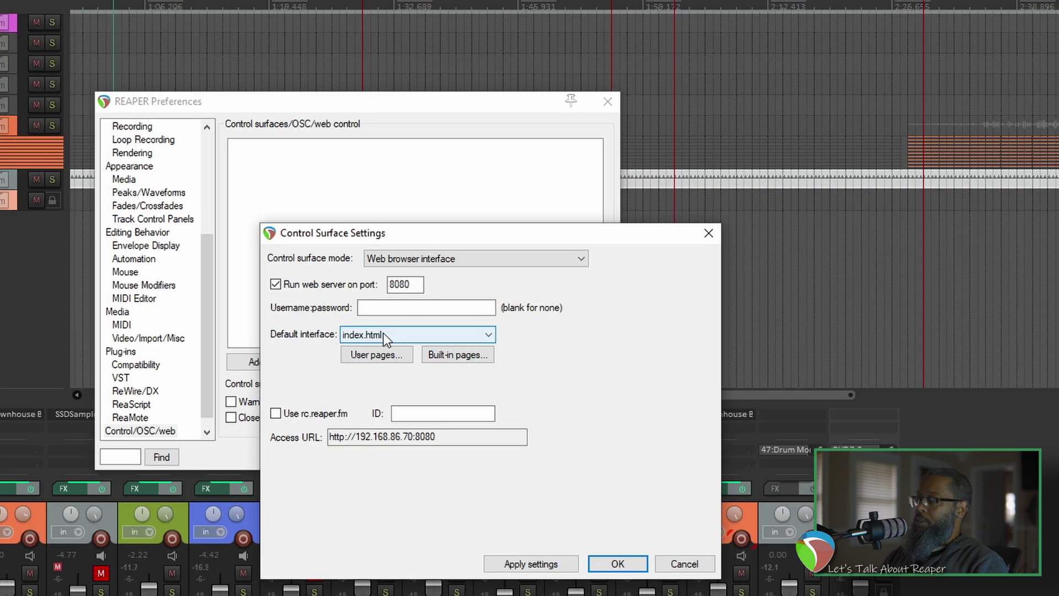
click(383, 334)
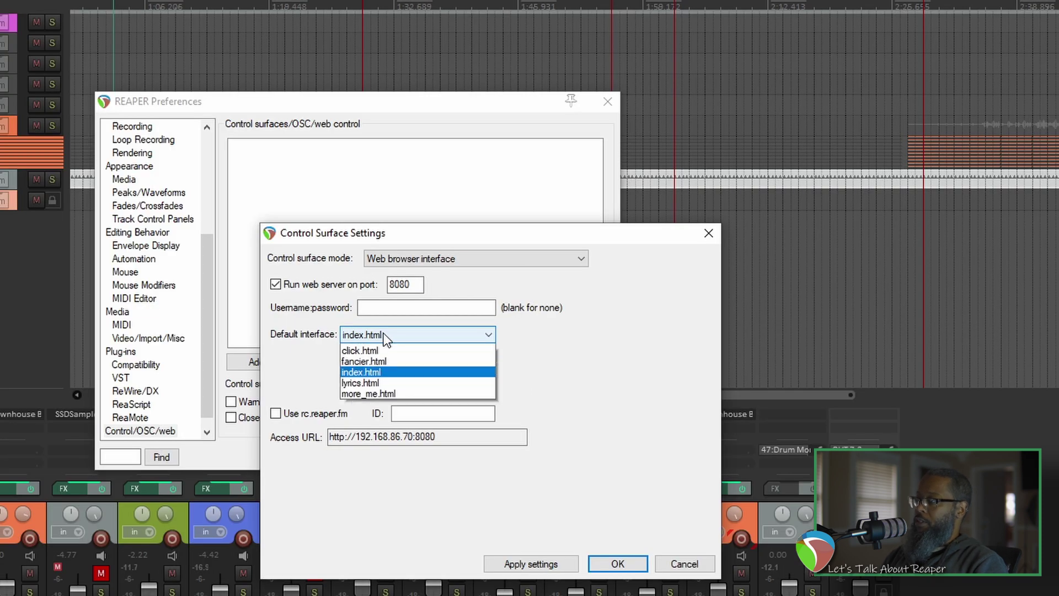
click(388, 403)
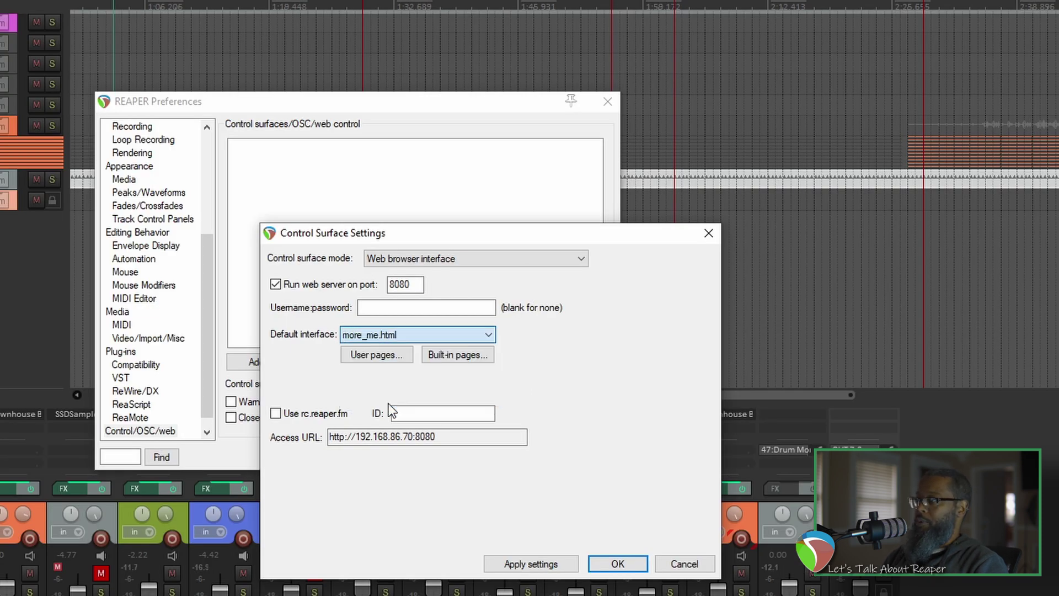
click(276, 414)
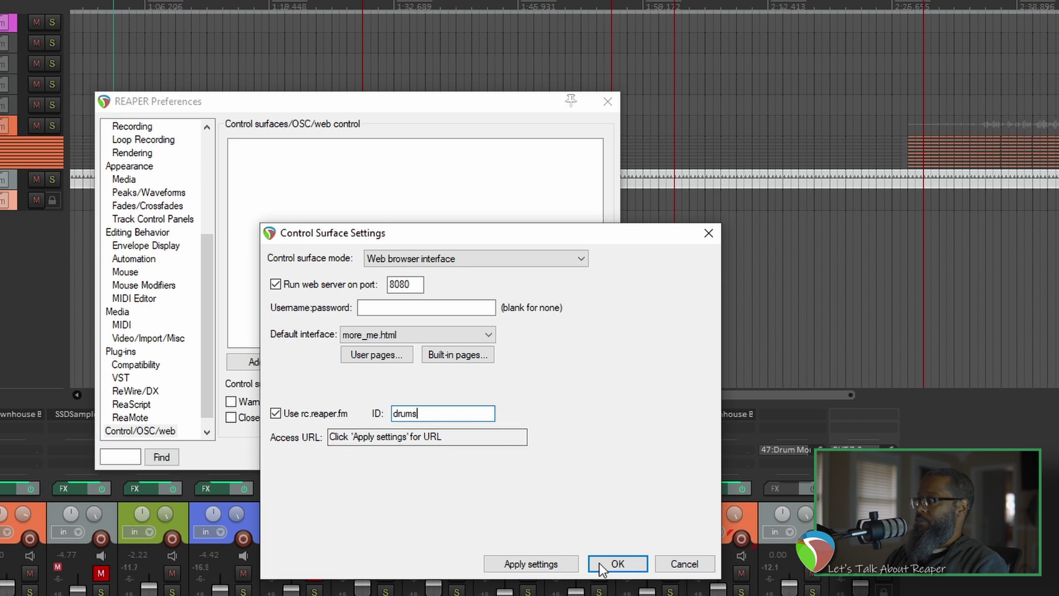
click(543, 564)
Save the web remote, close Preferences, and bring up Drum Monitor's routing window.
click(618, 564)
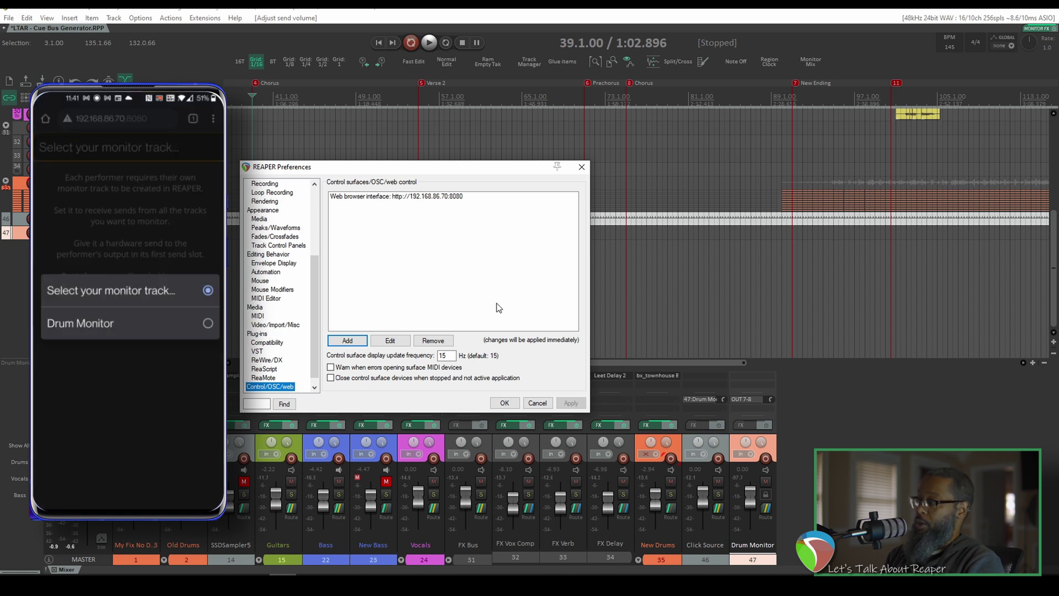
click(504, 404)
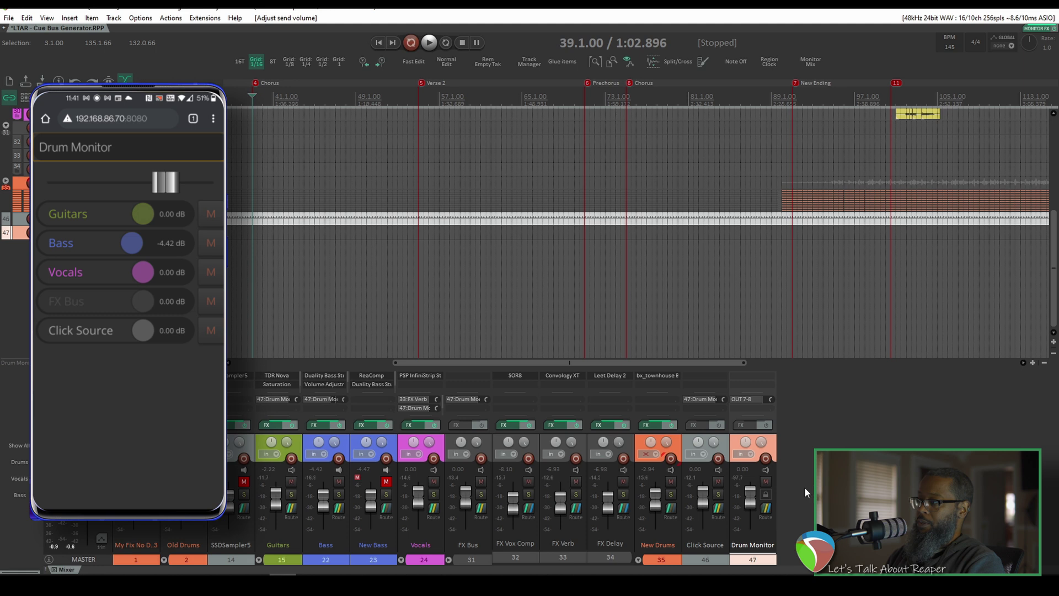
click(767, 509)
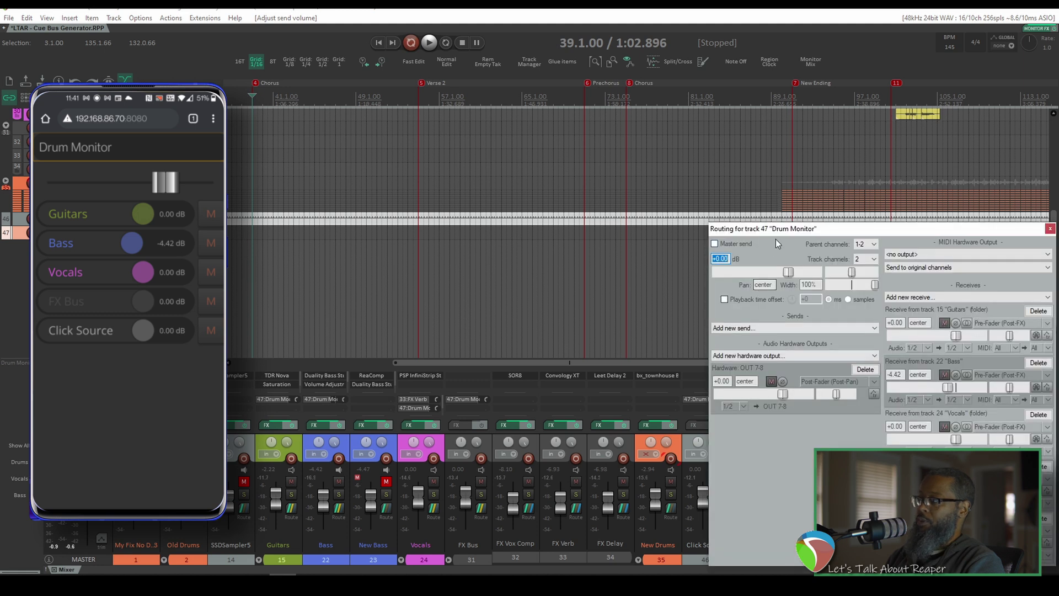
drag(779, 233, 415, 153)
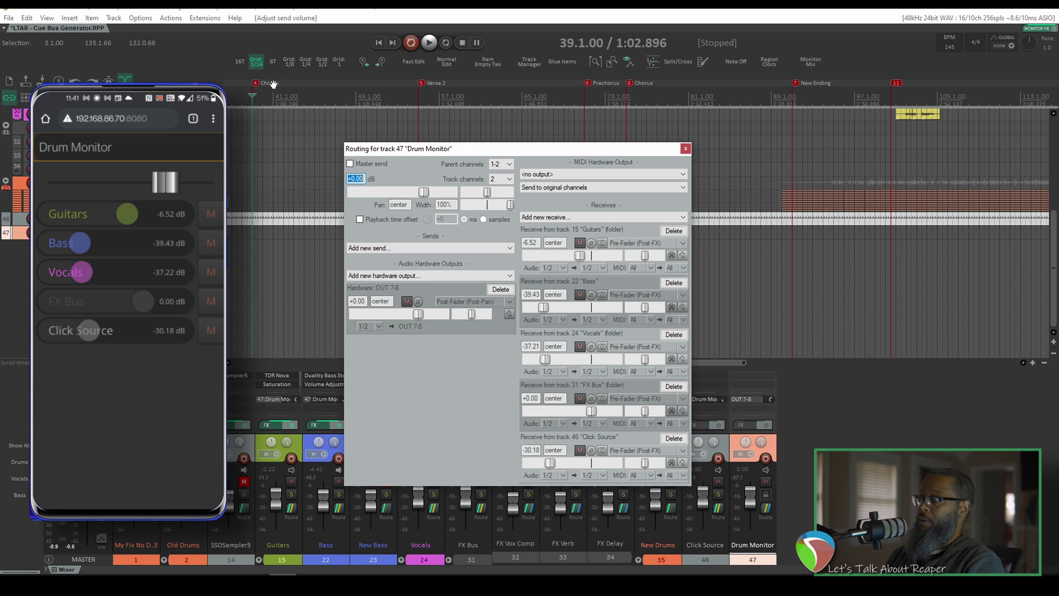
During playback, boost the Bass send to 12.04 dB and pull Vocals and overall level down.
key(Escape)
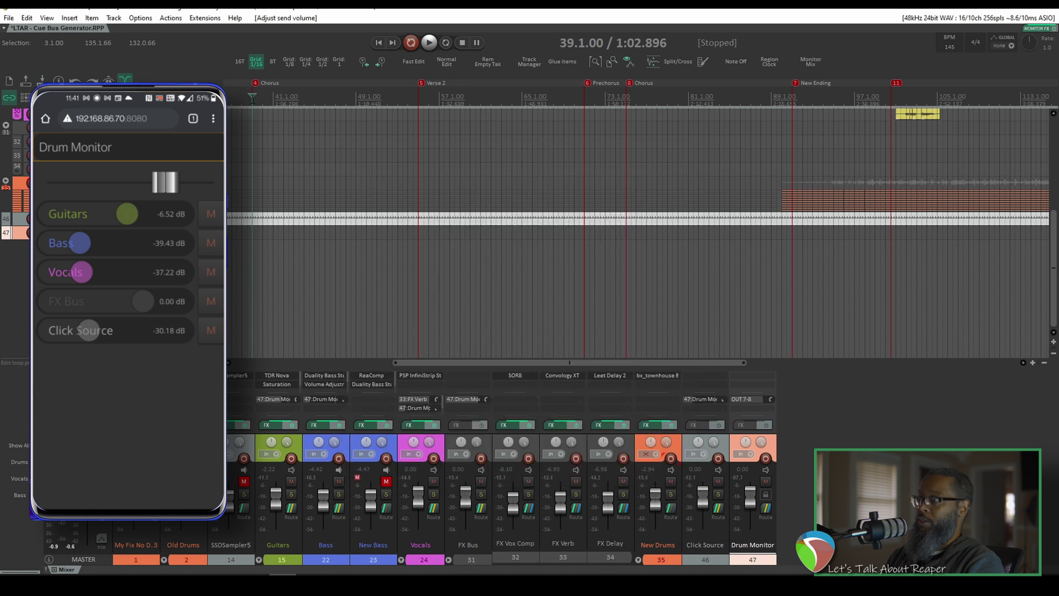
key(space)
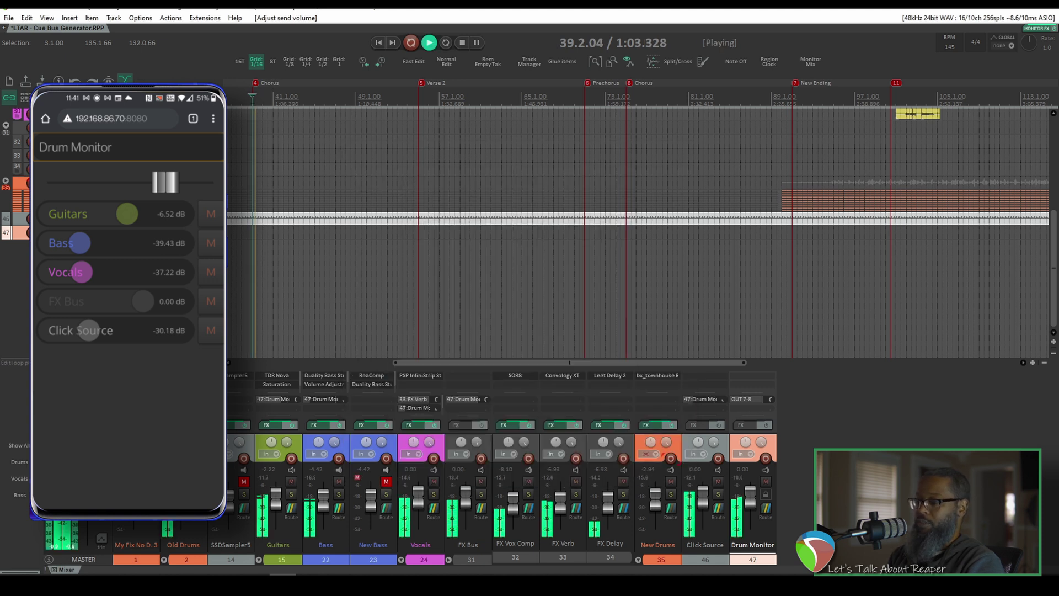
drag(80, 243, 182, 243)
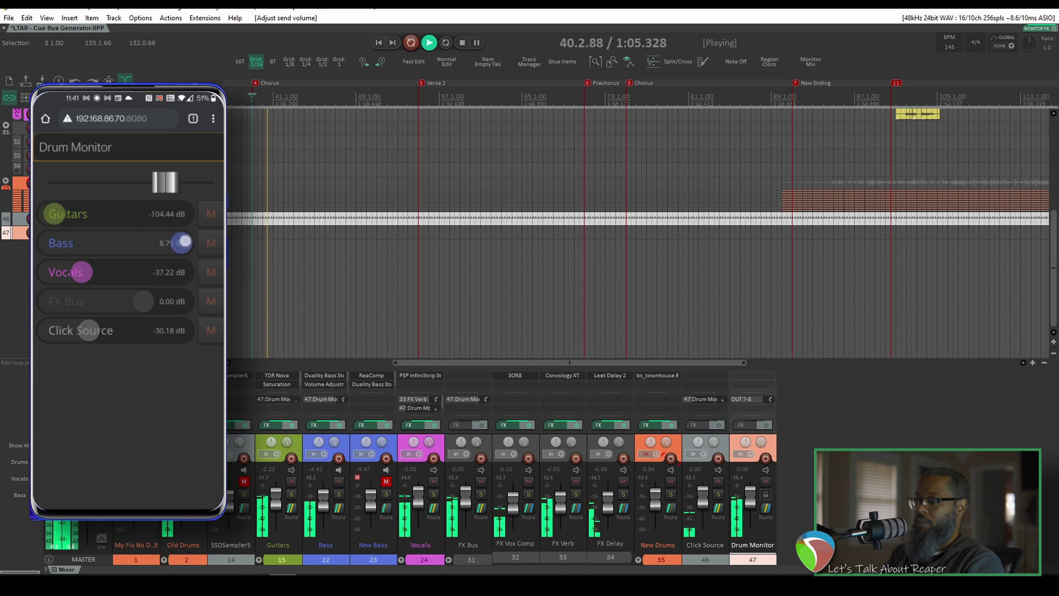
mouse_move(82, 272)
mouse_down()
mouse_move(165, 272)
mouse_move(61, 272)
mouse_up()
drag(165, 182, 46, 182)
key(space)
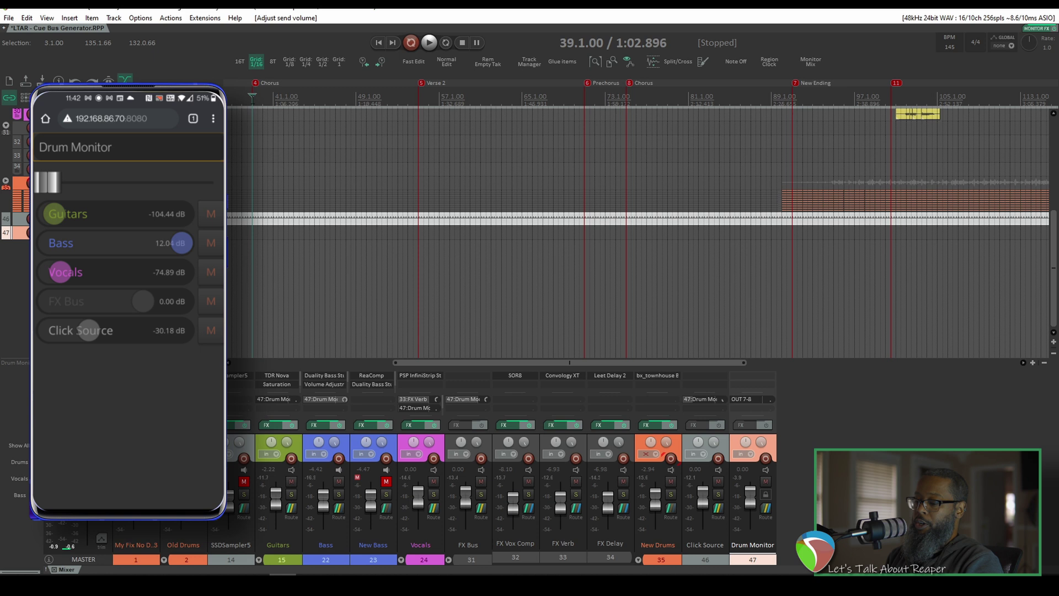
Set Guitars to -7.67, Vocals to -2.56 and Click Source to 0.99 dB from the phone.
drag(53, 214, 125, 214)
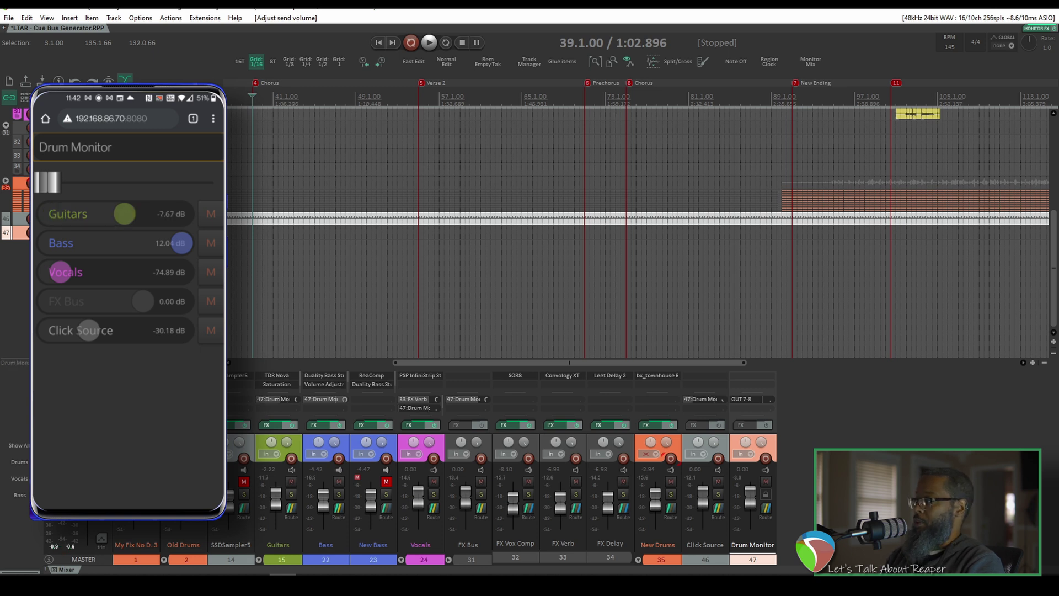
drag(560, 143, 525, 124)
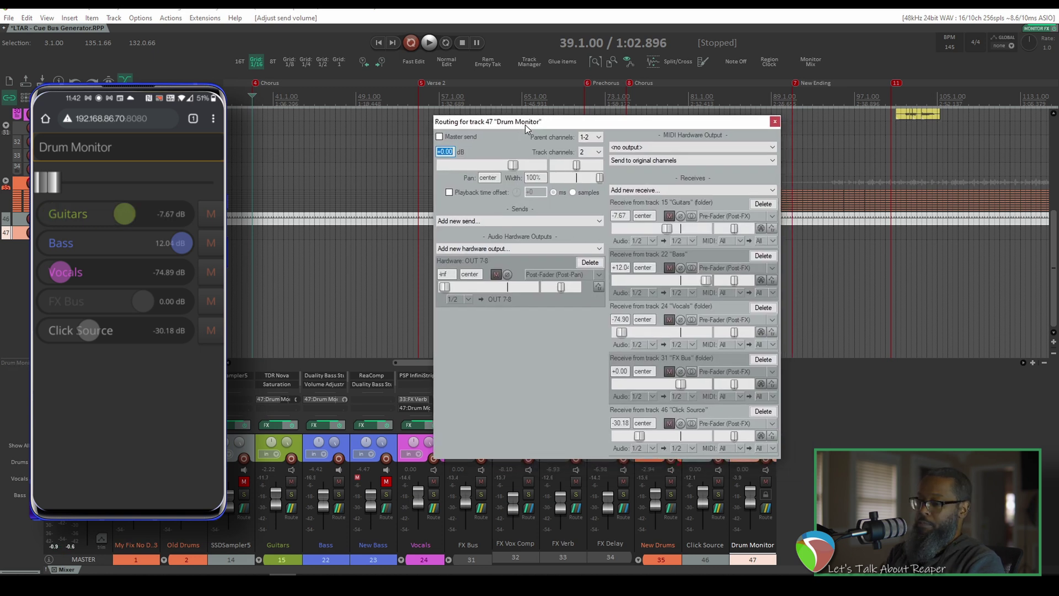
drag(61, 272, 136, 272)
drag(88, 330, 146, 330)
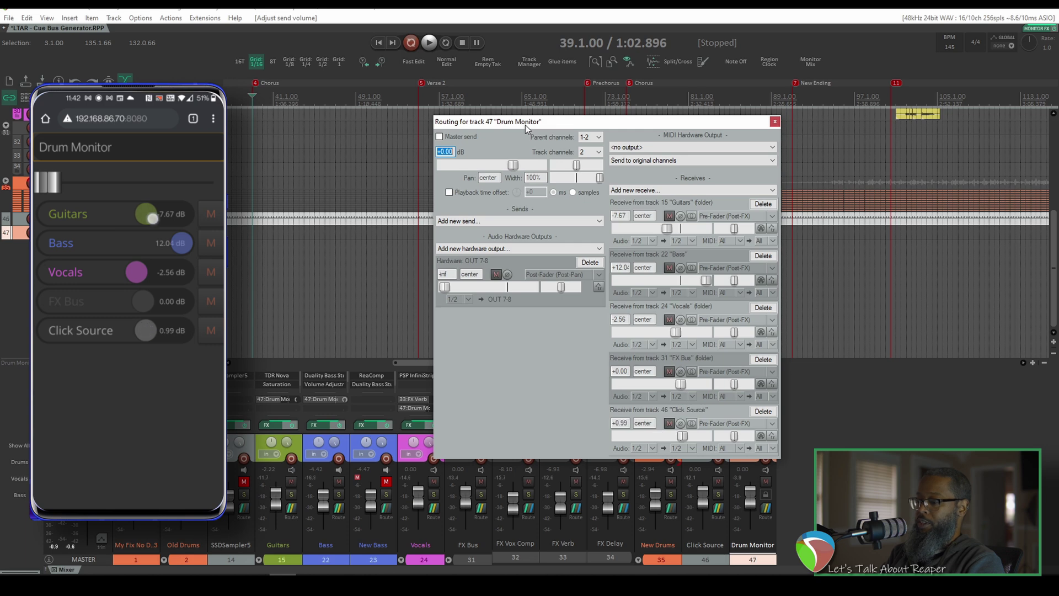